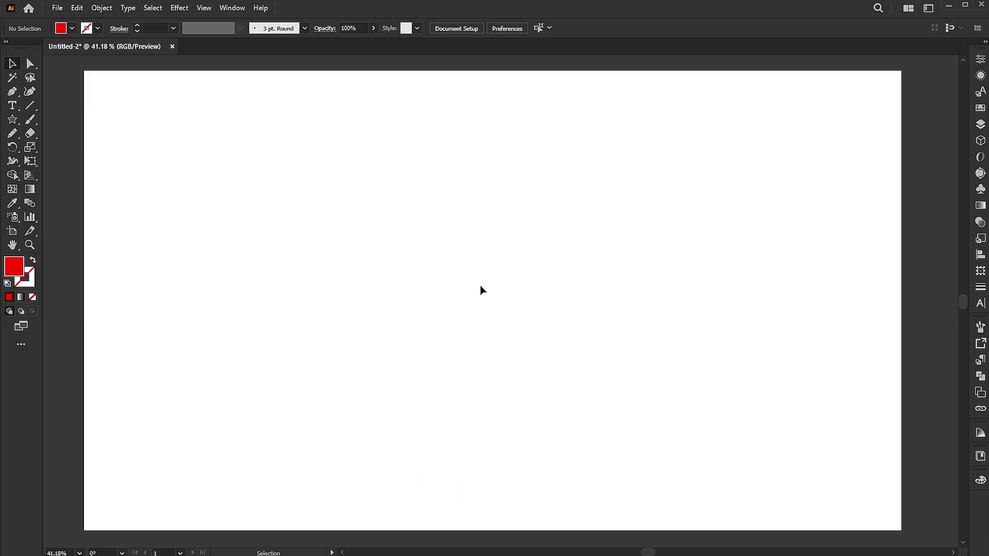
Step: Drag an area text box across most of the artboard, filled with 22 pt Myriad Pro Lorem ipsum, then deselect
click(11, 106)
drag(219, 105, 790, 515)
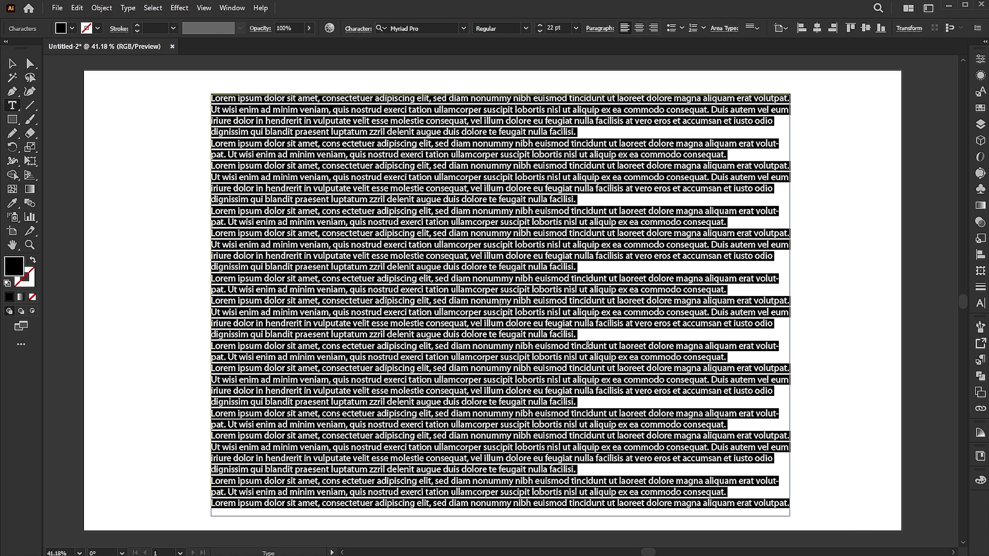
key(Escape)
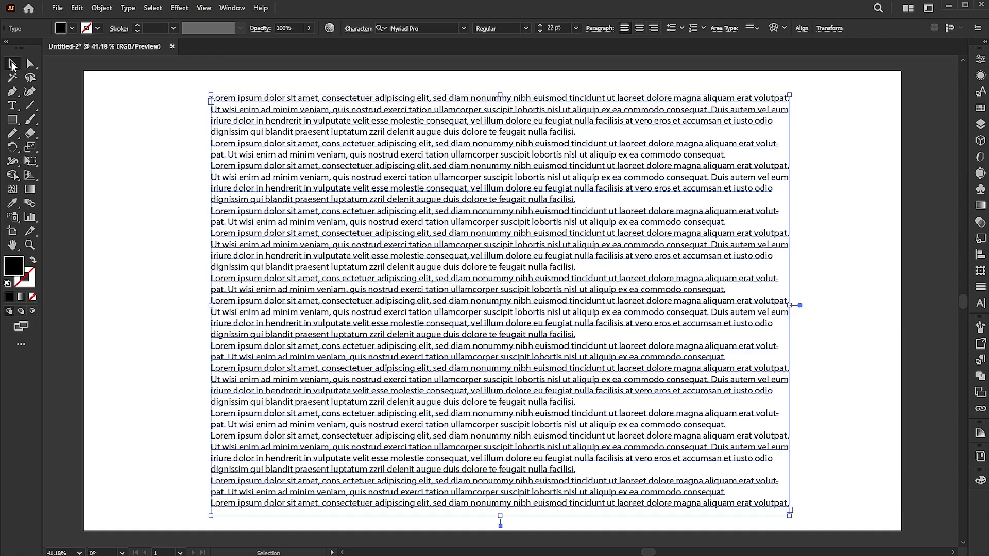
click(201, 215)
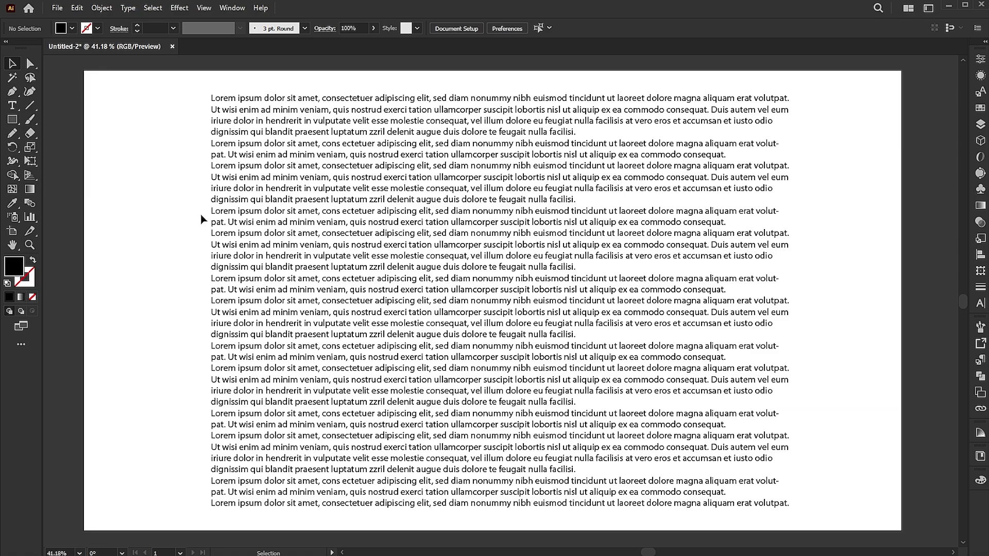
click(11, 119)
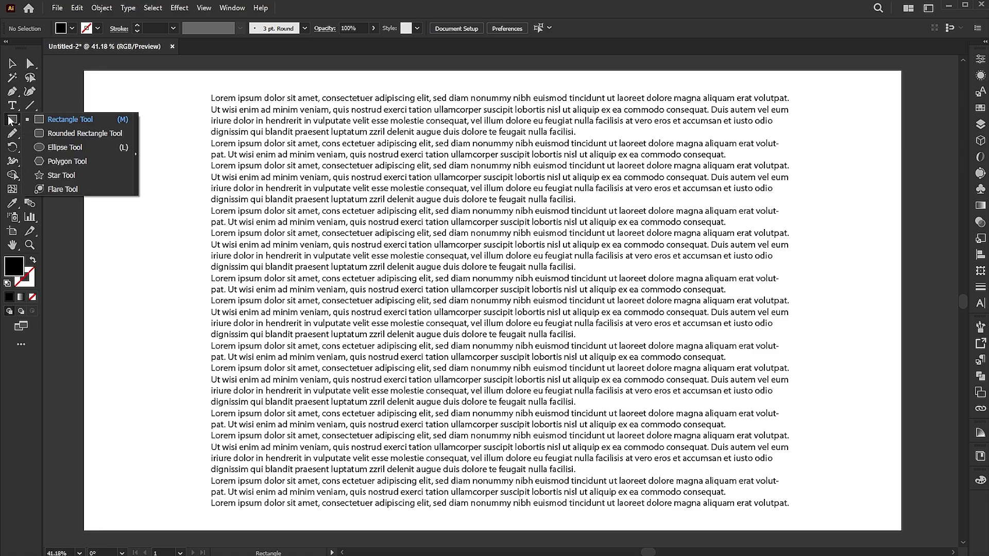
Step: Draw a large five-pointed star over the text's centre and fill it with red FF0000
click(63, 176)
drag(528, 249, 659, 381)
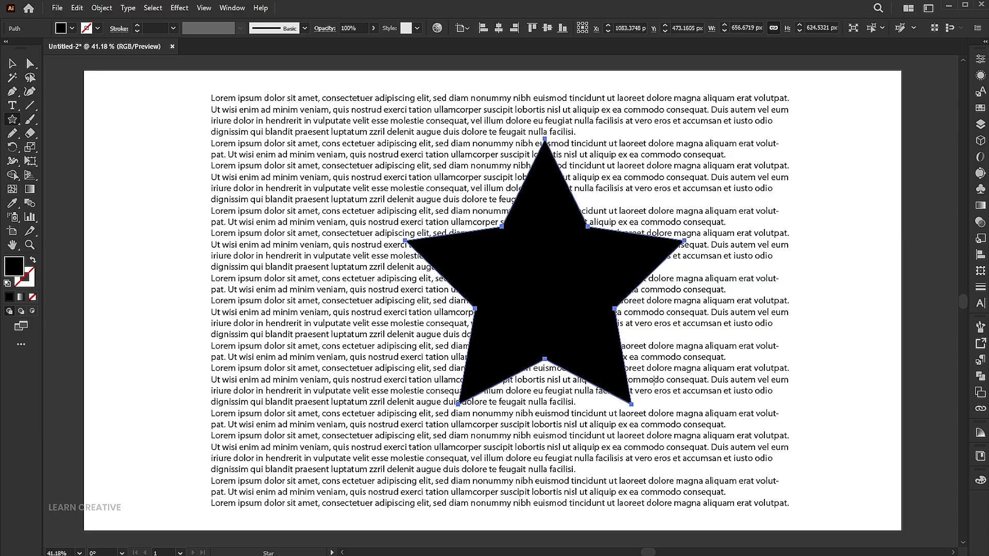
double_click(18, 266)
mouse_move(489, 184)
mouse_down()
mouse_move(482, 145)
mouse_move(453, 149)
mouse_move(460, 144)
mouse_up()
click(589, 147)
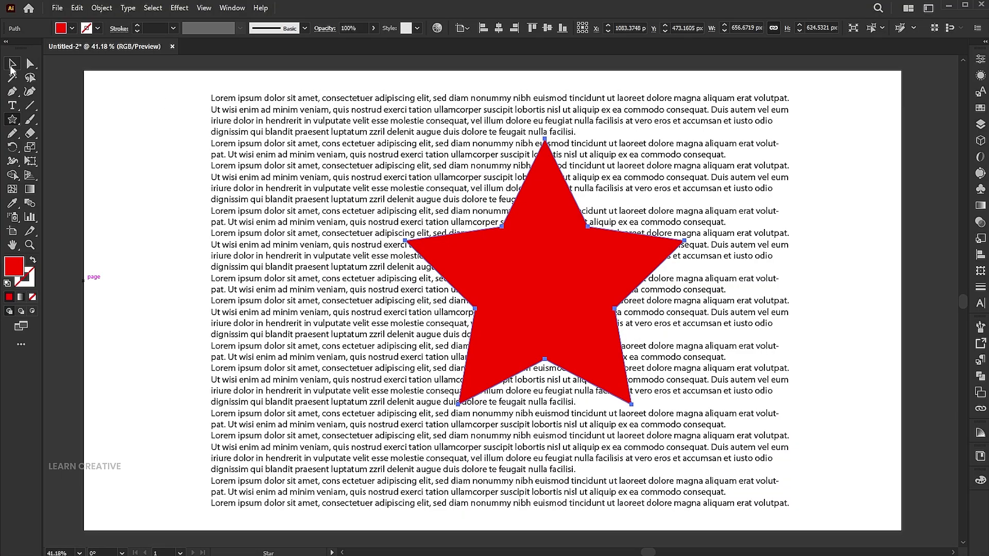
Step: Marquee-select both the placeholder text and the red star with the Selection tool
key(v)
click(876, 254)
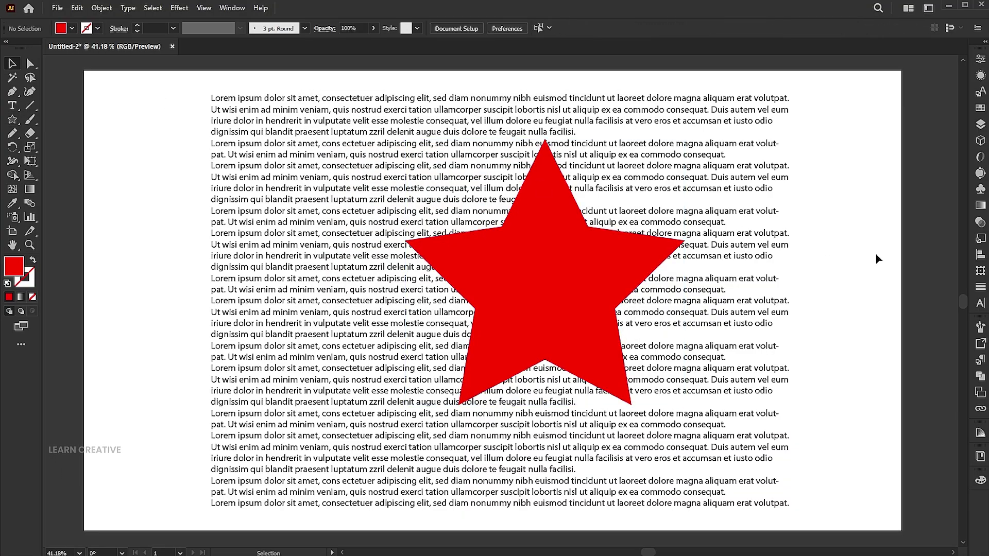
drag(872, 172, 515, 309)
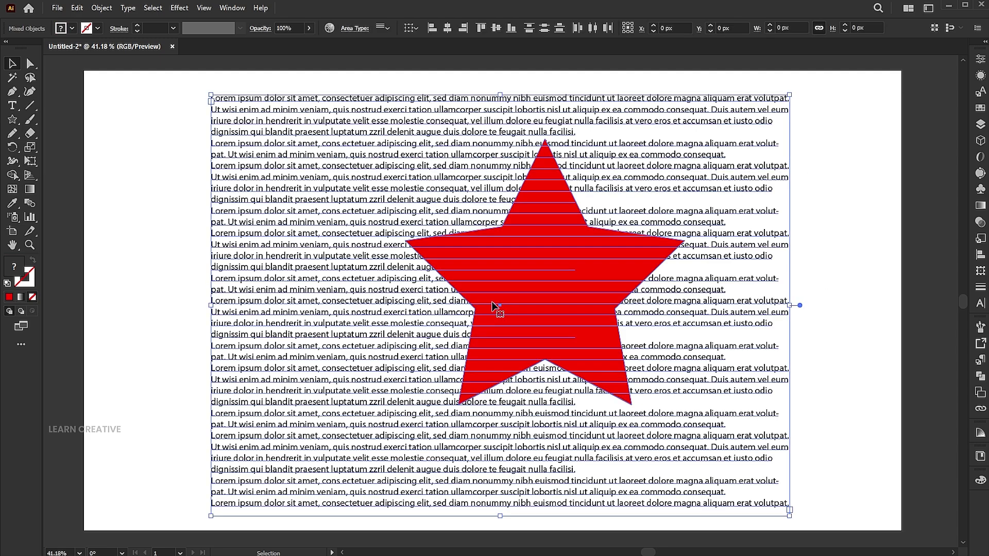
Step: Apply Object > Text Wrap > Make to the star and text, accept the warning, then deselect
click(102, 8)
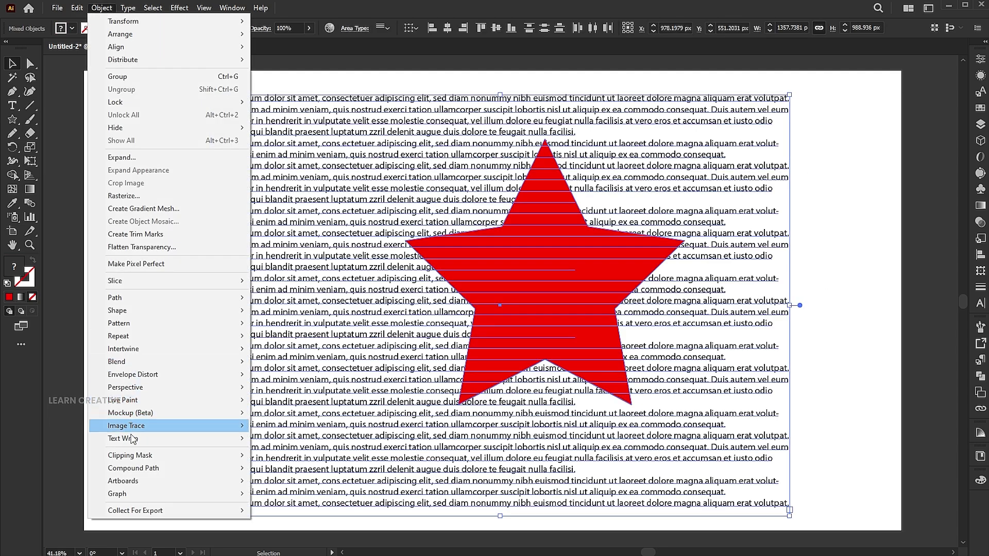
mouse_move(133, 439)
click(277, 439)
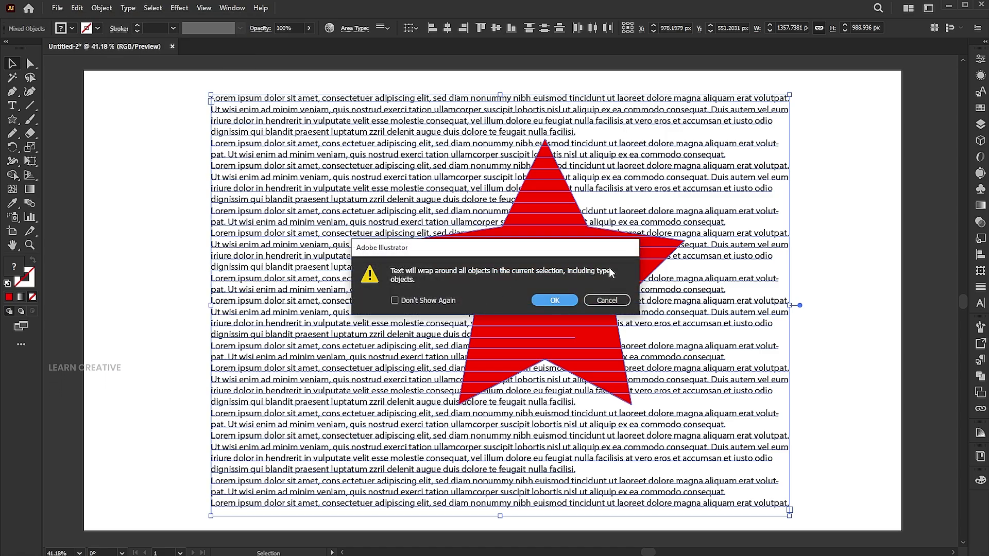
click(560, 302)
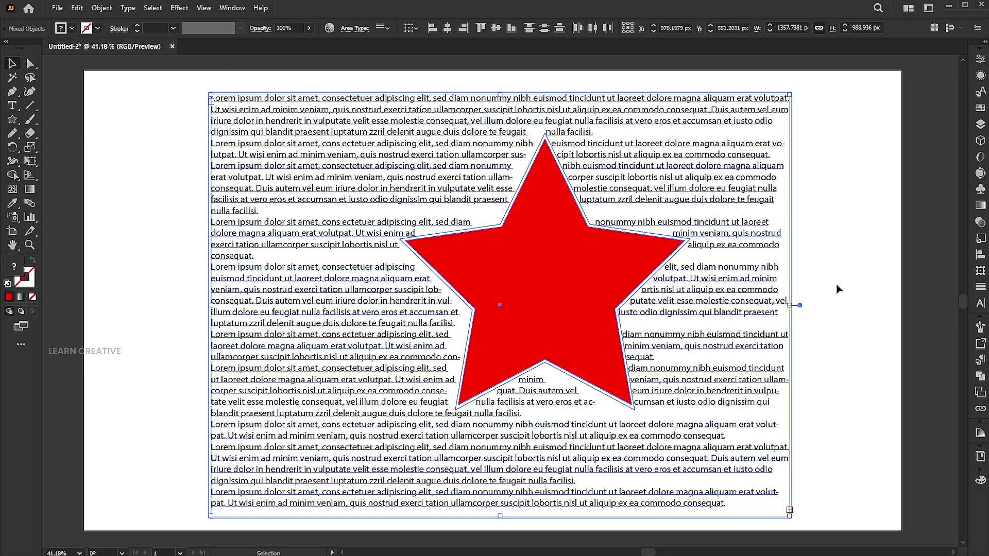
click(838, 290)
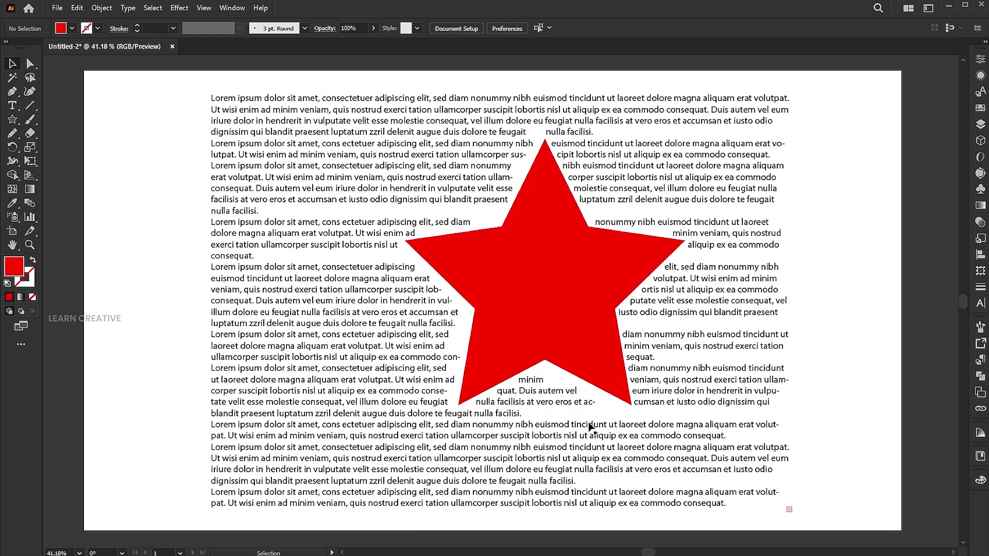
Step: Move the star slightly down, then open its Text Wrap Options dialog and drag it aside
drag(574, 281, 581, 309)
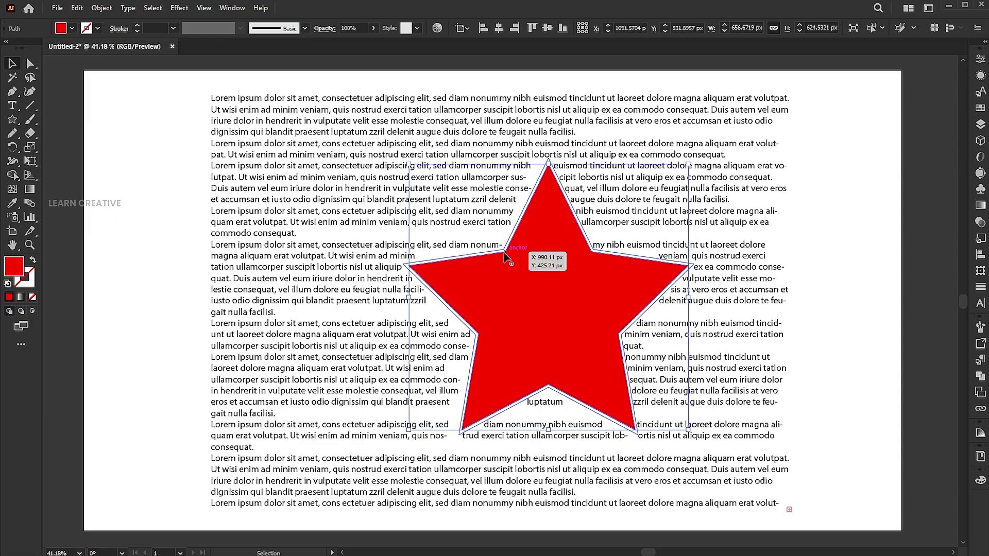
click(100, 7)
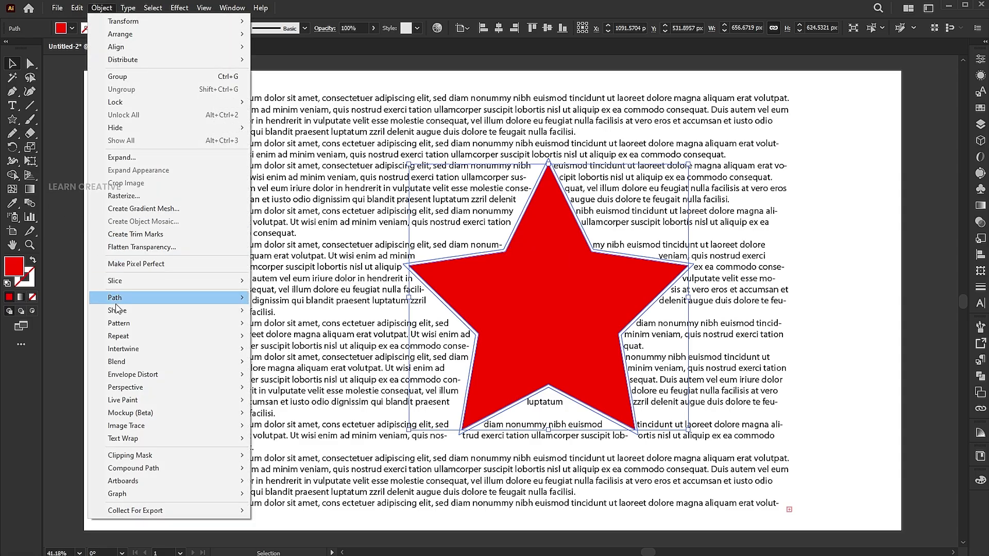
mouse_move(125, 442)
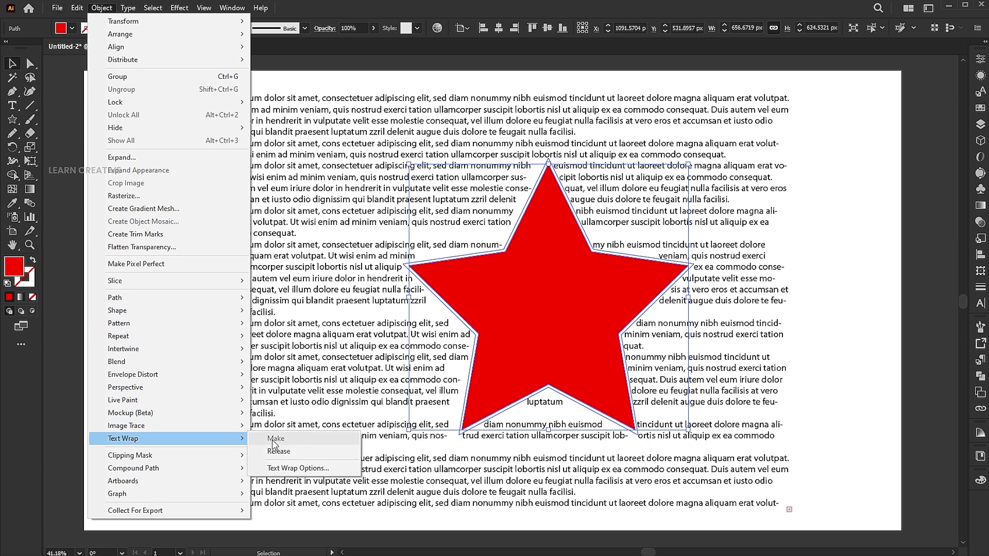
click(284, 470)
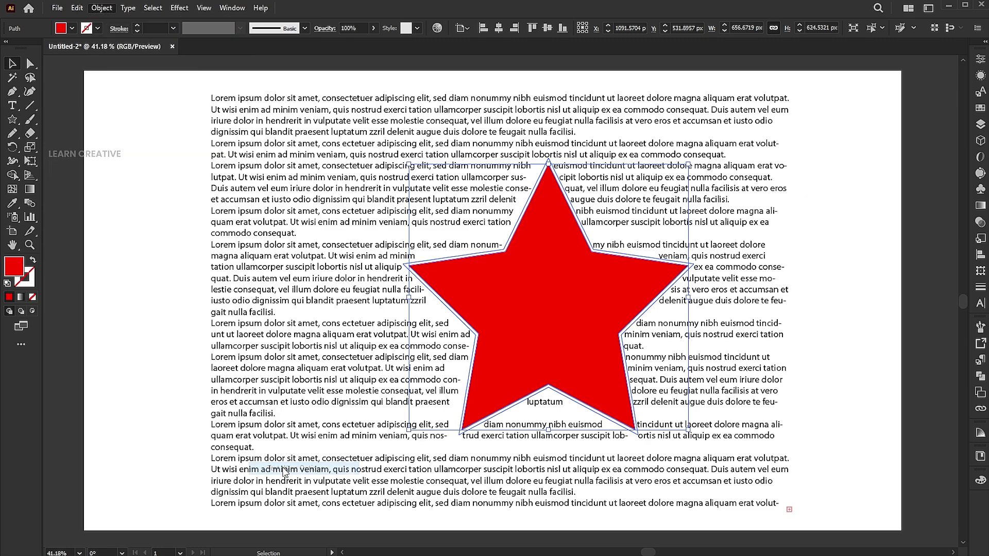
drag(888, 204, 707, 119)
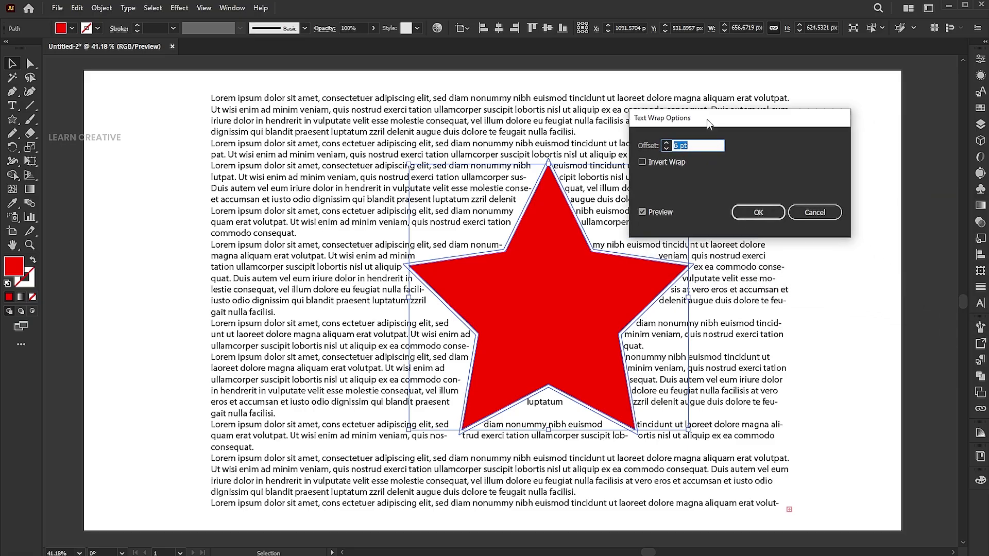
Step: Set the star's wrap offset to 12 pt and enable Invert Wrap
key(Up)
key(Up)
key(Up)
key(Up)
key(Up)
key(Up)
key(Up)
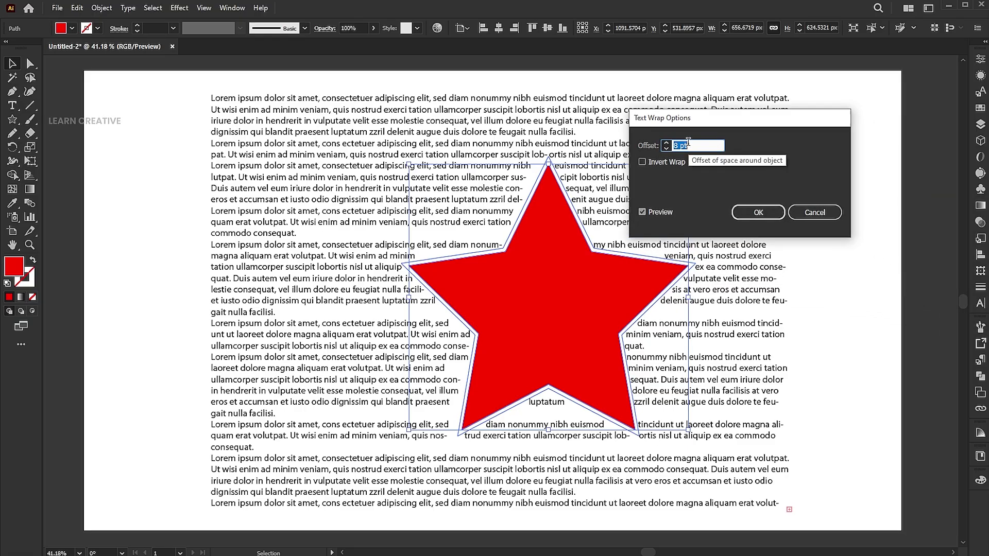
key(Up)
key(Up)
key(Up)
key(Up)
key(Up)
key(Up)
key(Up)
key(Up)
key(Up)
key(Up)
key(Up)
key(Up)
key(Up)
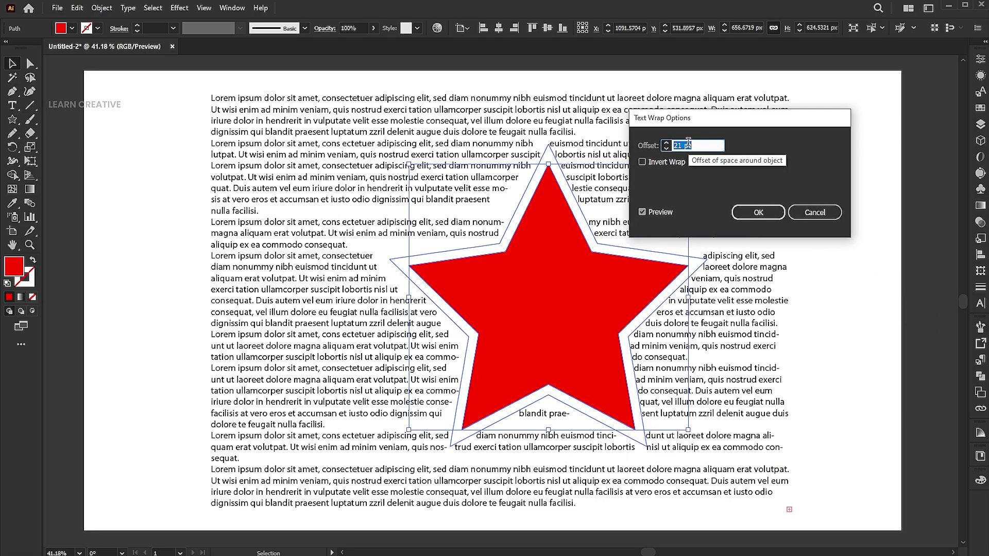
key(Up)
key(Up)
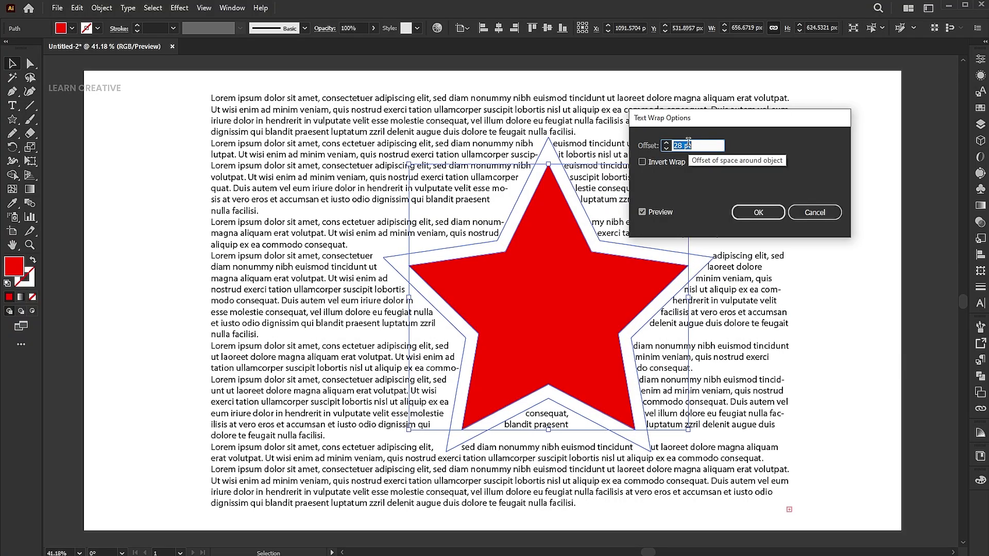
key(Down)
key(Down)
key(Down)
key(Down)
key(Down)
key(Down)
key(Down)
key(Down)
key(Down)
key(Down)
key(Down)
key(Down)
key(Down)
key(Down)
key(Down)
key(Down)
key(Down)
key(Down)
key(Down)
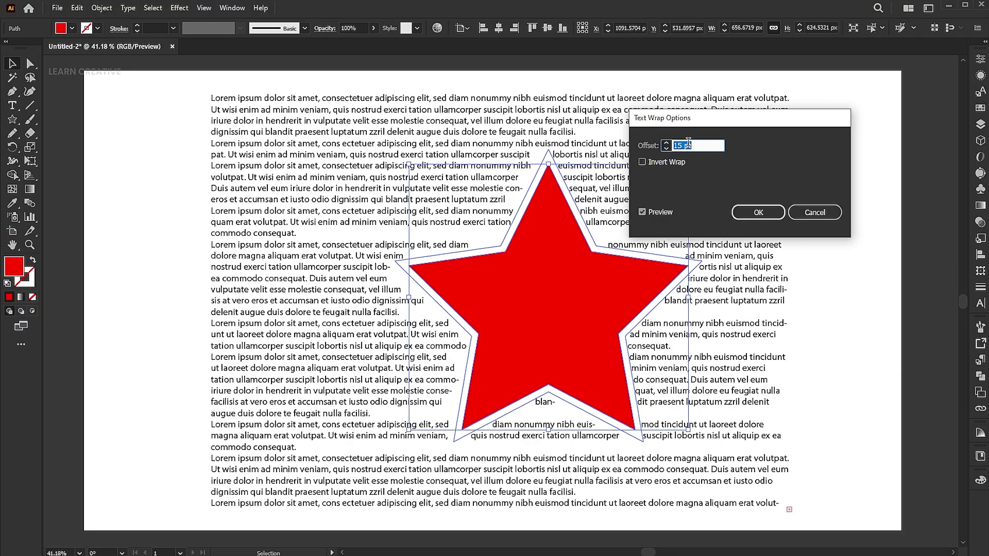
key(Down)
key(Down)
key(Down)
key(Down)
key(Down)
key(Down)
key(Down)
key(Down)
key(Down)
key(Down)
key(Down)
key(Down)
key(Down)
key(Down)
key(Down)
key(Down)
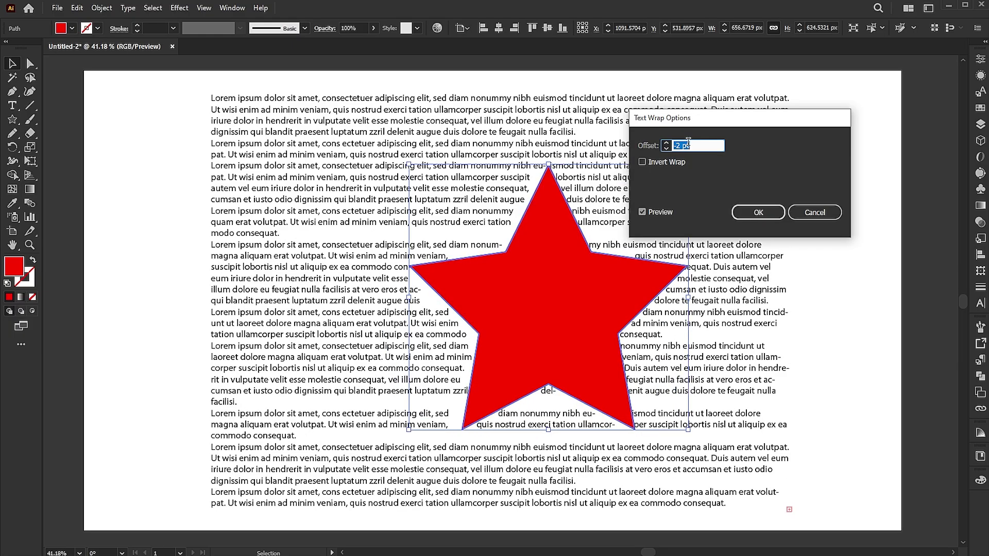
key(Down)
key(Down)
key(Down)
key(Down)
key(Down)
key(Down)
key(Down)
key(Down)
key(Down)
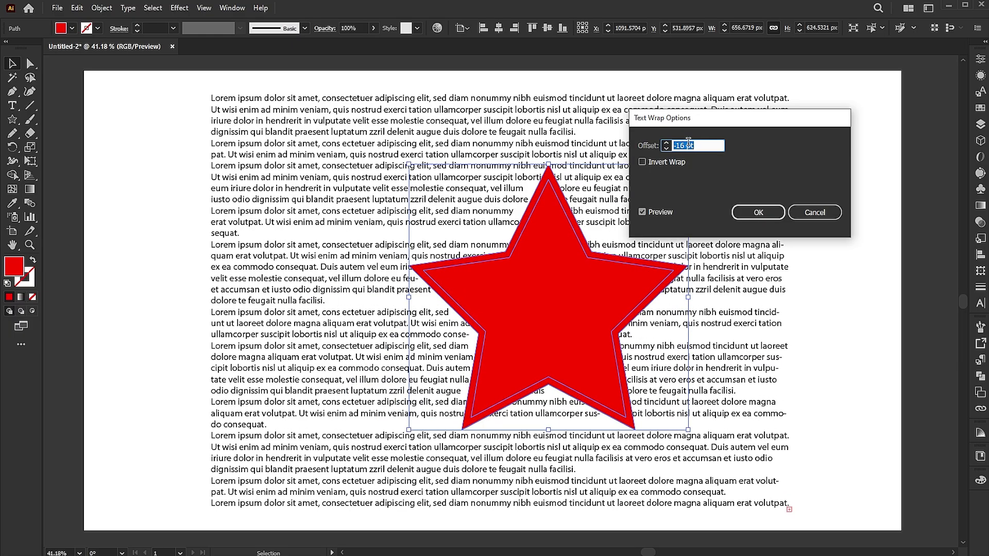
key(Up)
key(Up)
key(Up)
key(Up)
key(Up)
key(Up)
key(Up)
key(Up)
key(Up)
key(Up)
key(Up)
key(Up)
key(Up)
key(Up)
key(Up)
key(Up)
key(Up)
key(Up)
key(Up)
key(Up)
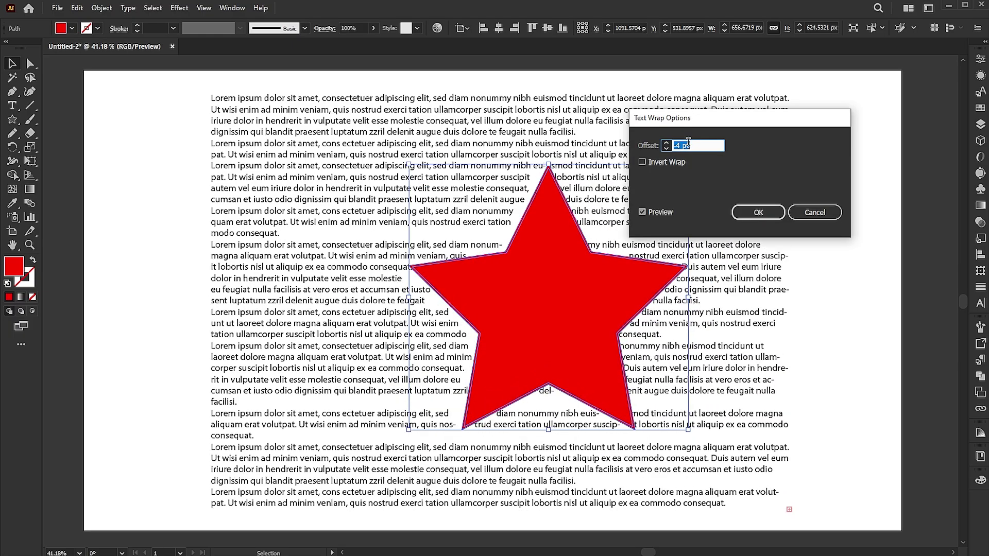
key(Up)
key(Up)
key(Up)
key(Up)
key(Up)
key(Up)
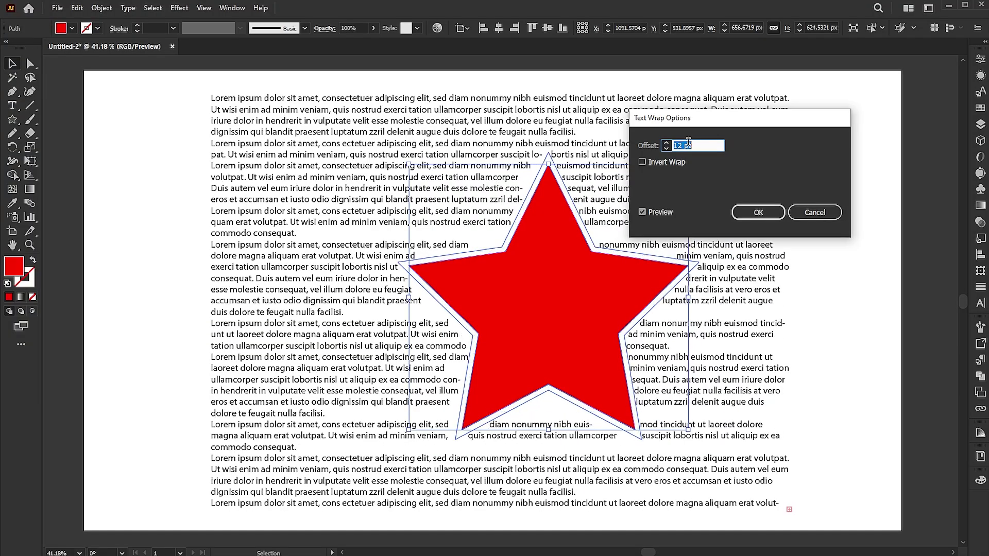
click(643, 162)
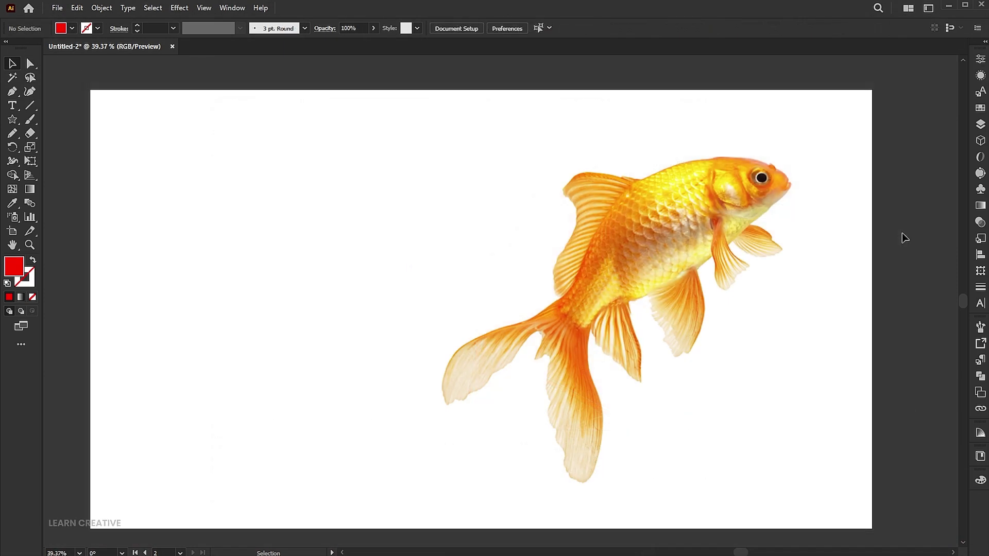
Step: Select the goldfish image and use Arrange > Bring to Front to put it above the text
click(698, 221)
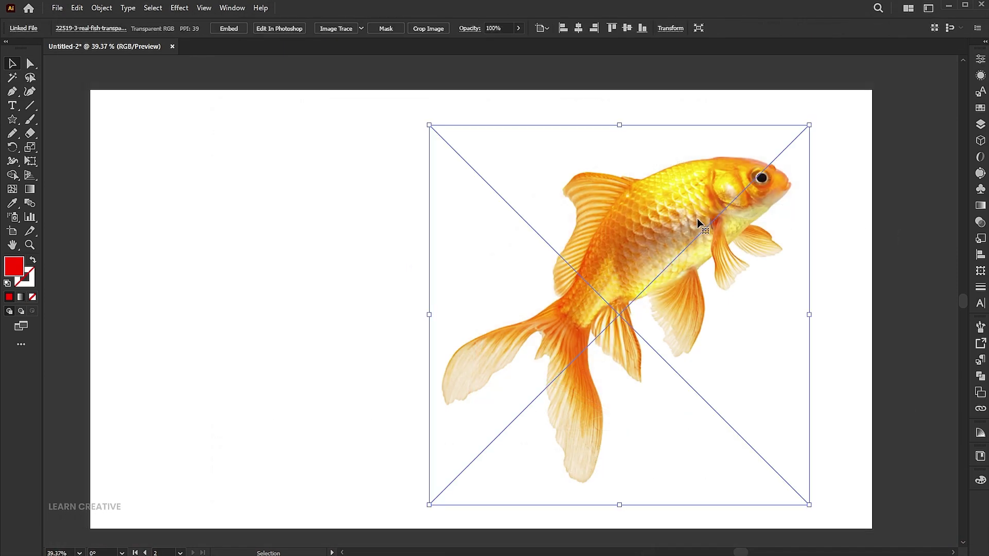
click(349, 194)
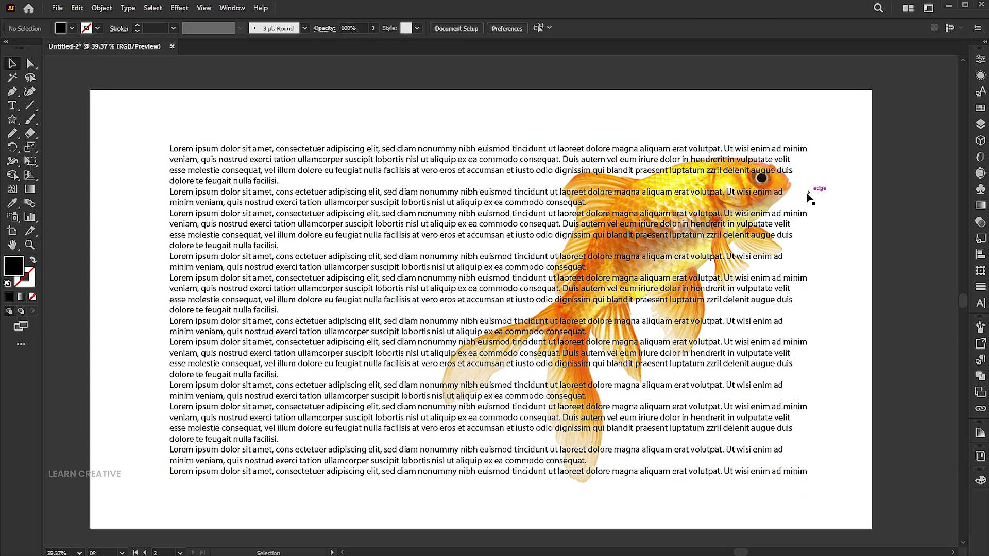
drag(827, 123, 669, 209)
shift+click(639, 146)
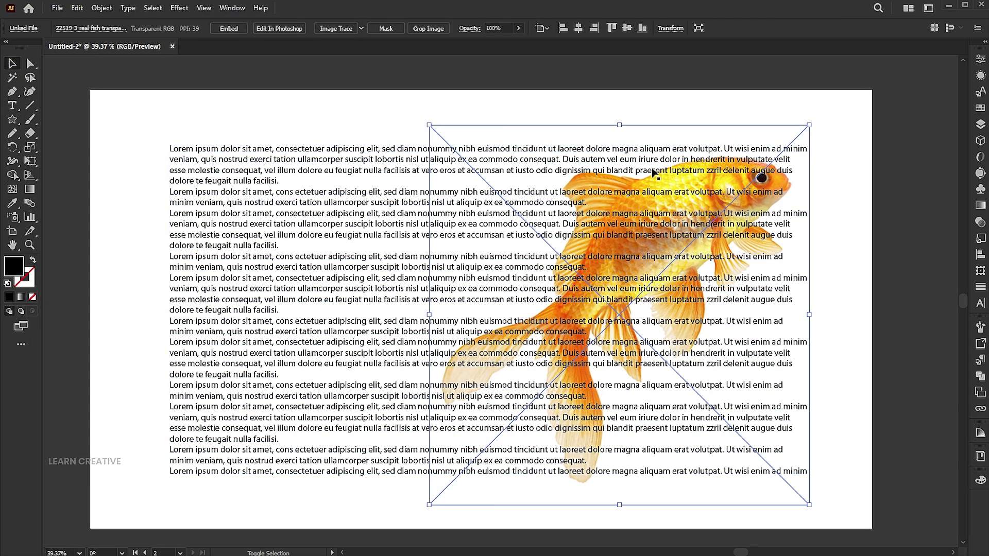
right_click(630, 143)
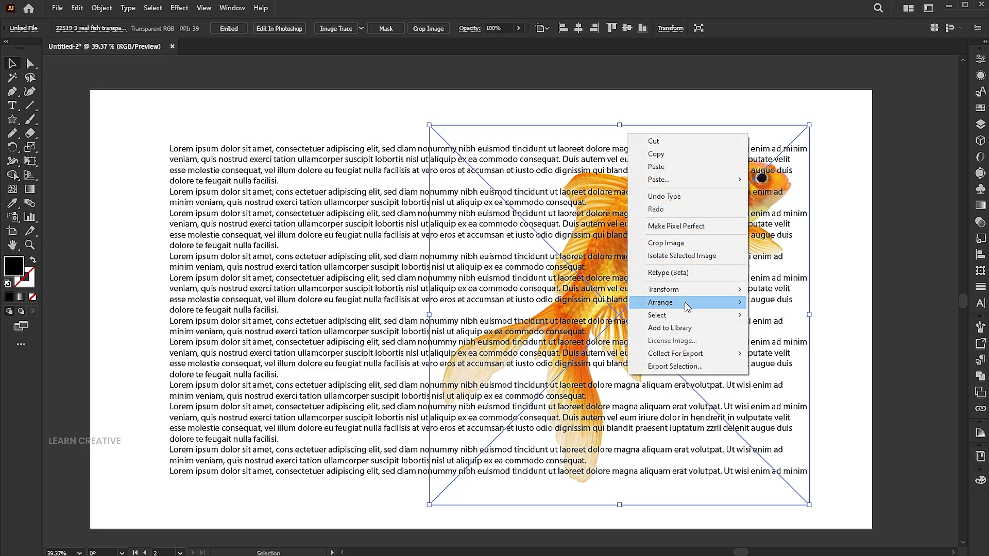
mouse_move(688, 307)
click(777, 305)
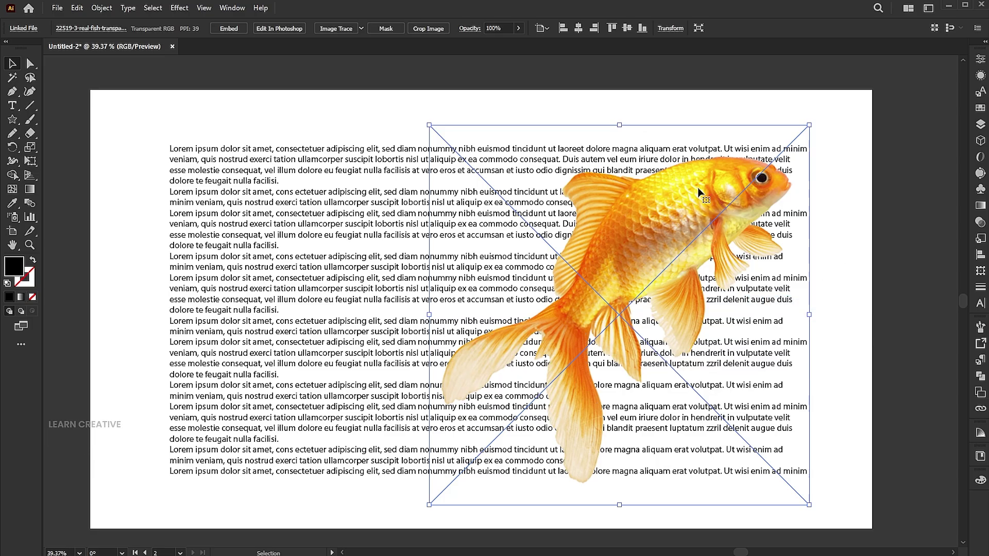
Step: Copy the goldfish and Paste in Front to stack an exact duplicate on it
click(77, 8)
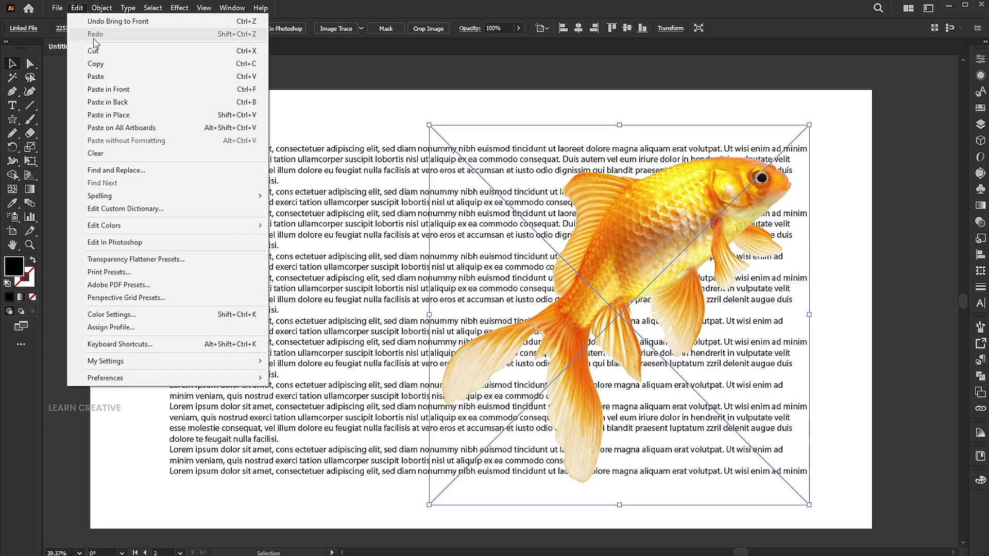
click(95, 64)
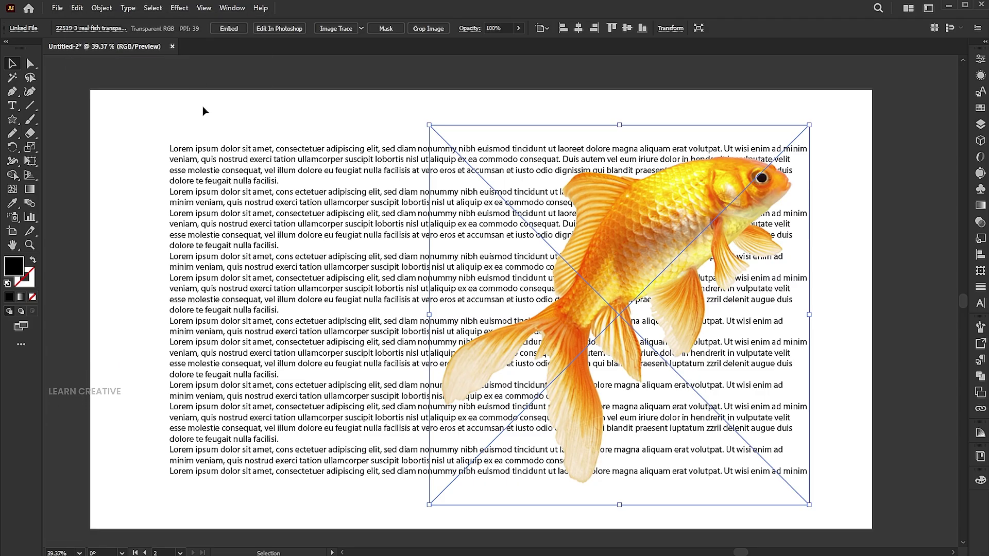
click(203, 111)
click(77, 8)
click(134, 91)
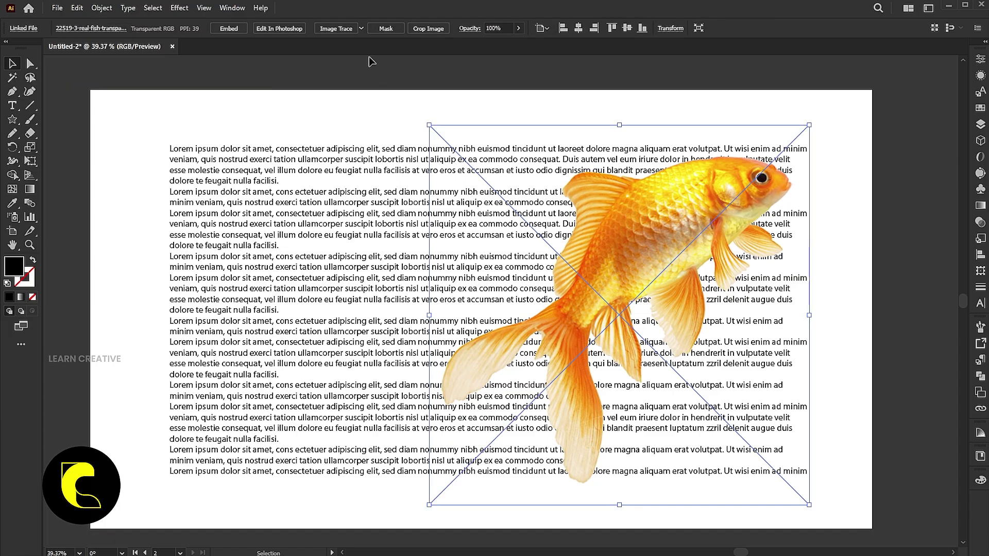
Step: Trace the goldfish copy with the Silhouettes preset at threshold 248, then expand it
click(361, 28)
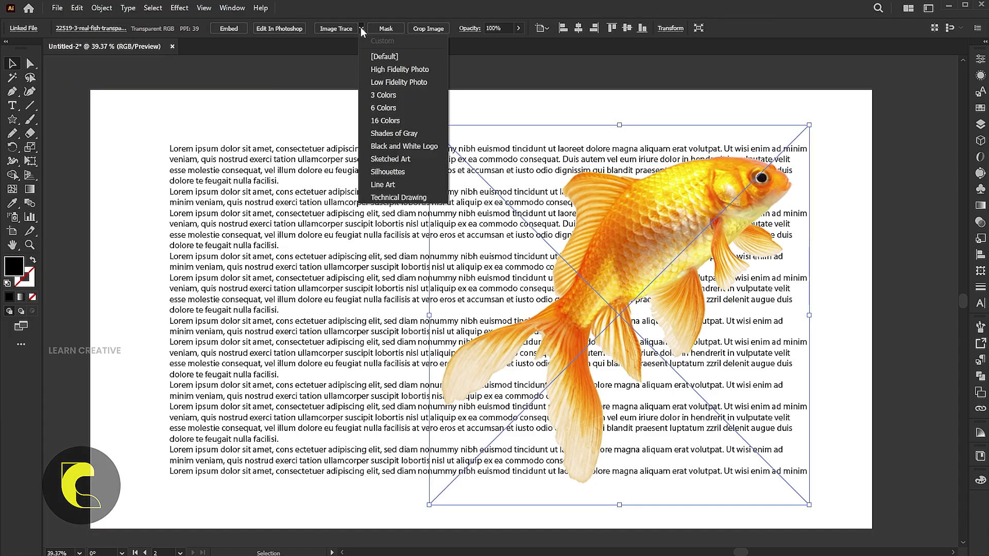
click(388, 172)
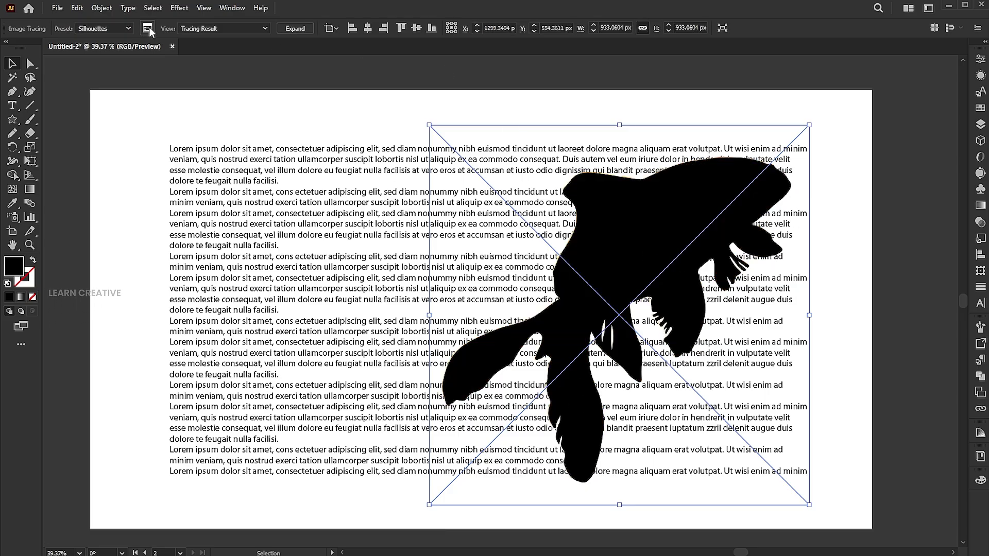
key(ctrl+t)
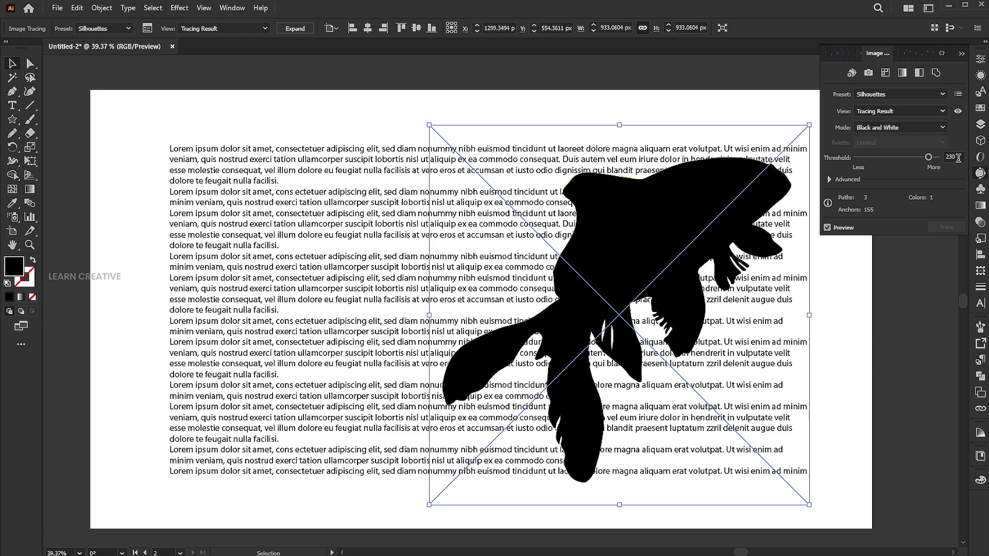
click(935, 158)
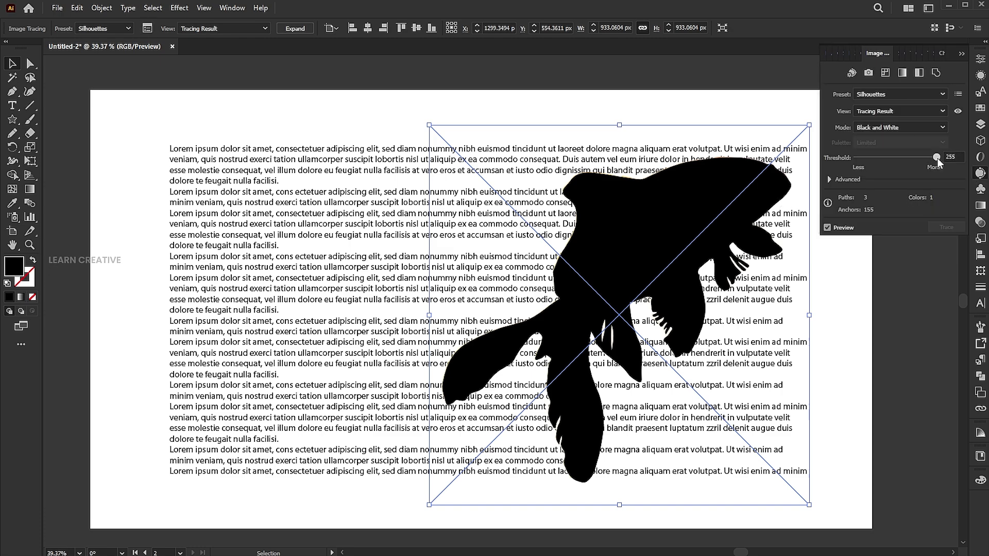
drag(938, 159, 935, 162)
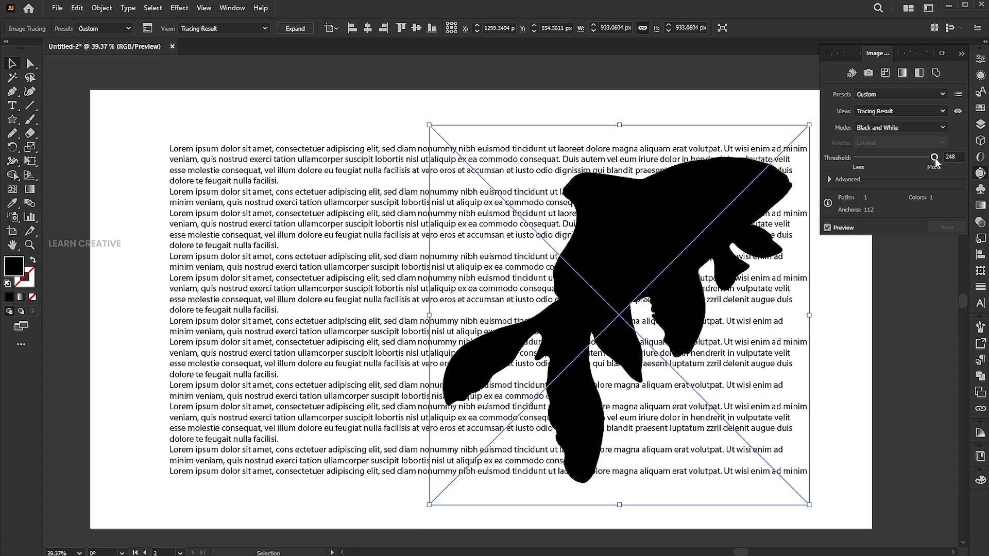
click(961, 54)
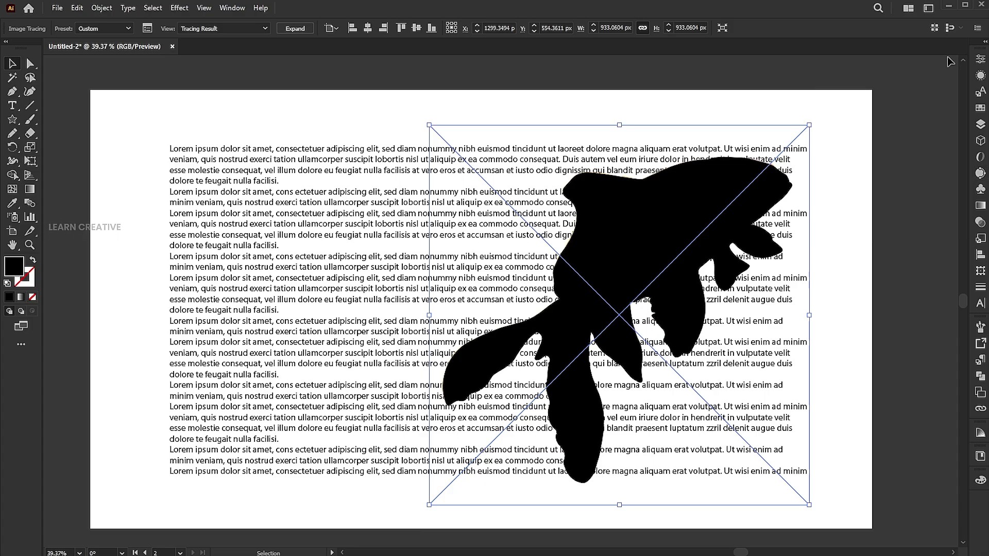
click(292, 29)
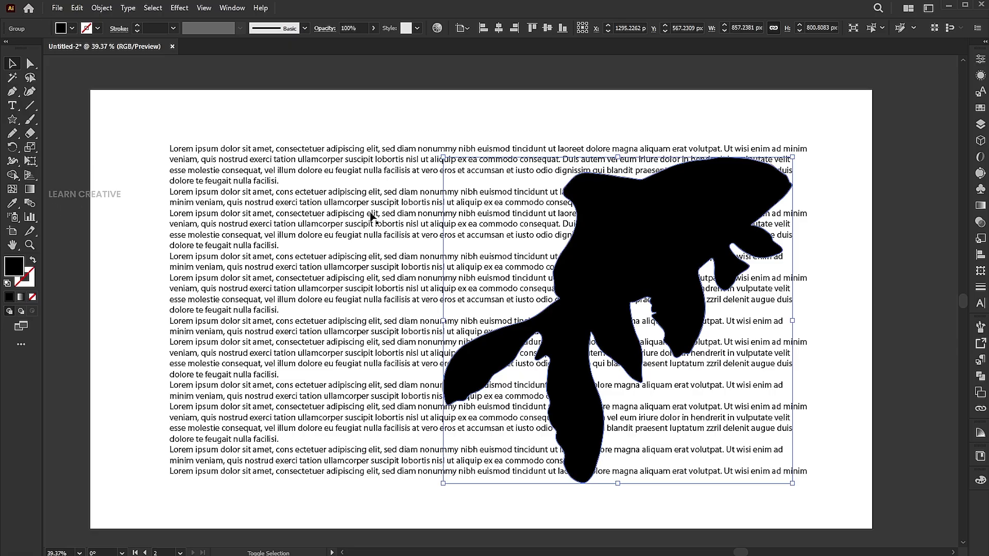
Step: Select all and apply Object > Text Wrap > Make so text wraps the silhouette
key(ctrl+a)
click(102, 8)
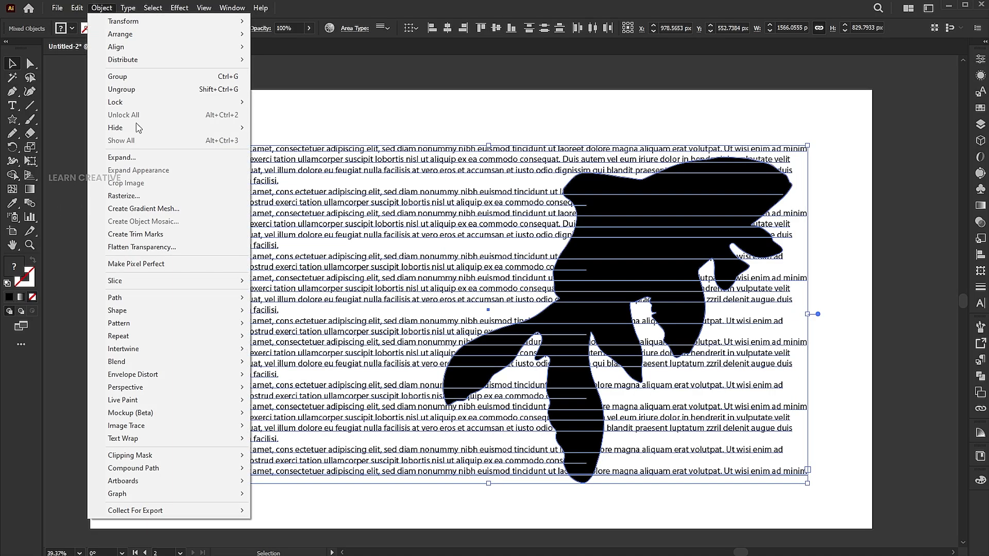
mouse_move(146, 439)
click(273, 438)
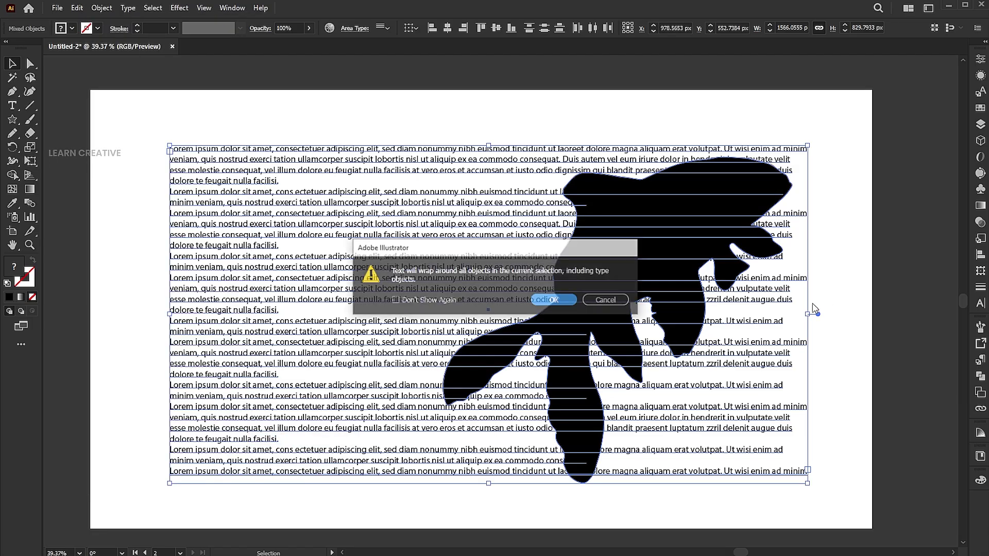
click(553, 301)
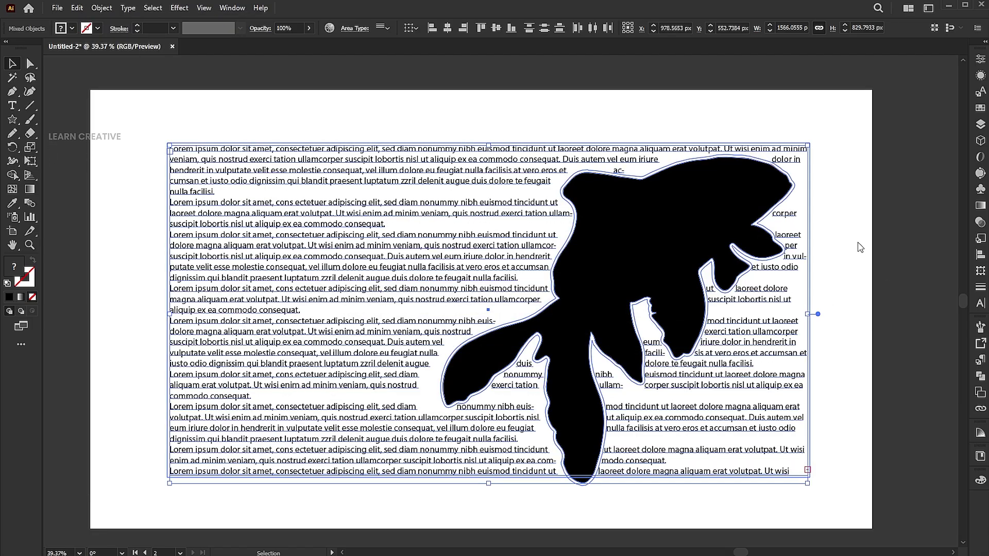
Step: Select the silhouette group alone and set its fill to None
click(858, 230)
click(682, 211)
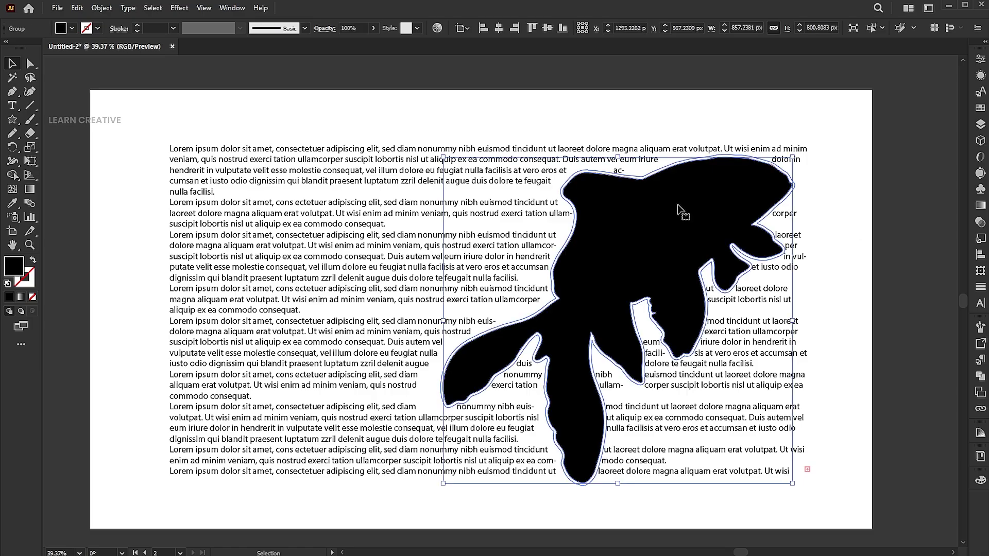
click(34, 297)
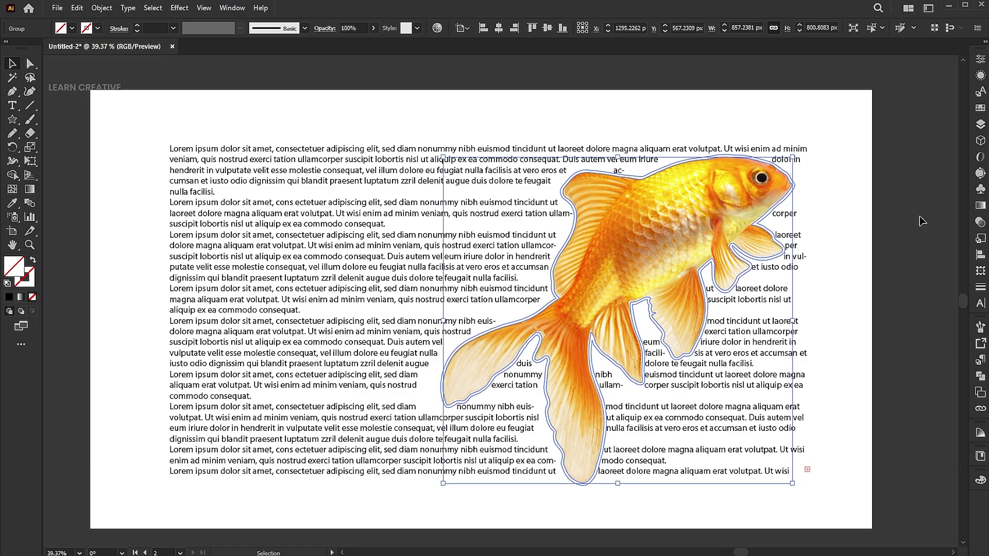
Step: Raise the goldfish's text wrap offset to 13 pt, then drag the goldfish further left
click(101, 7)
mouse_move(127, 439)
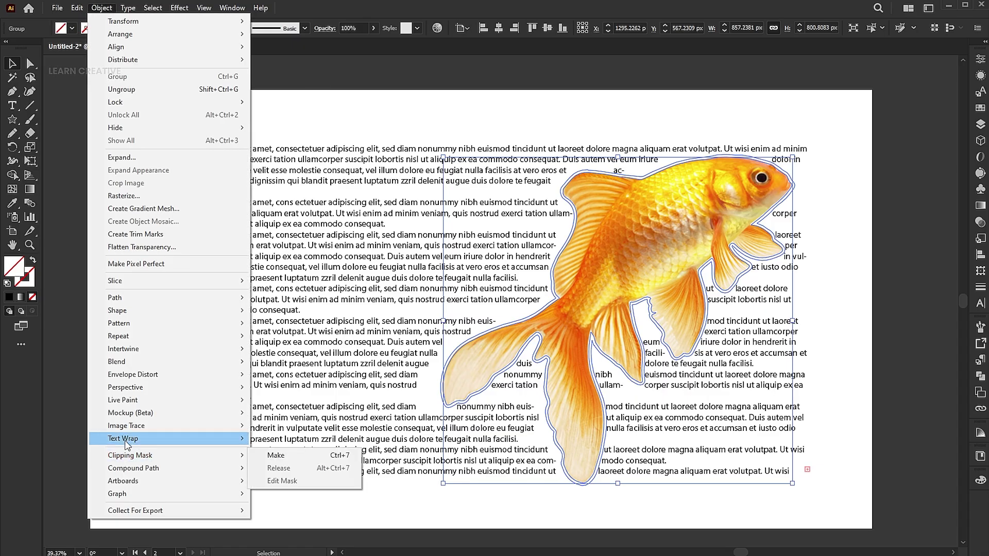
click(284, 469)
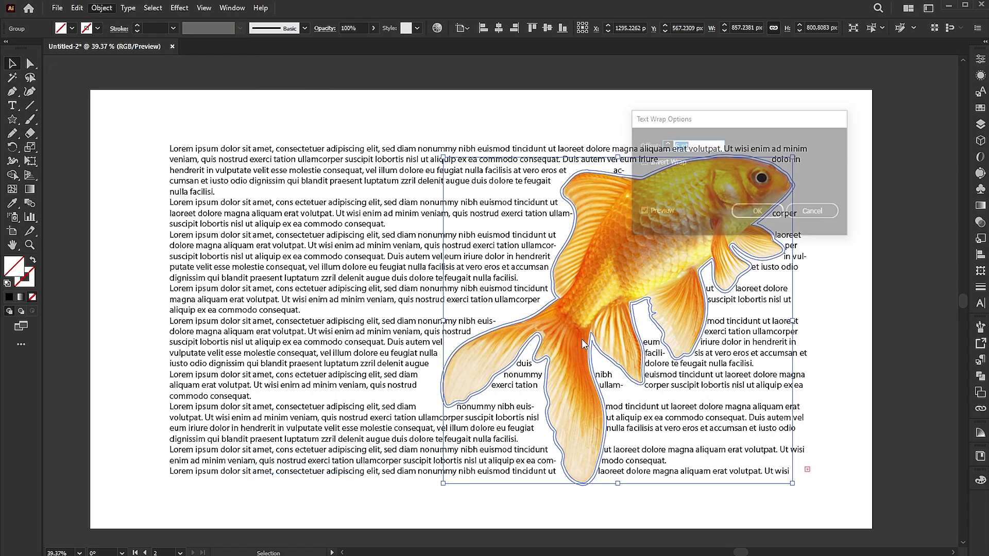
key(Up)
key(Up)
key(Up)
key(Up)
key(Up)
key(Up)
key(Up)
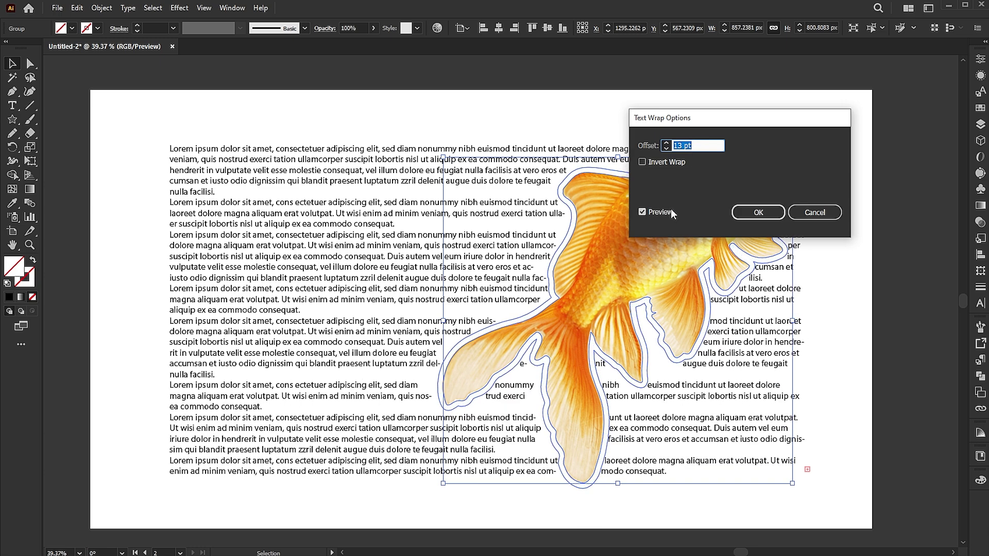
click(753, 212)
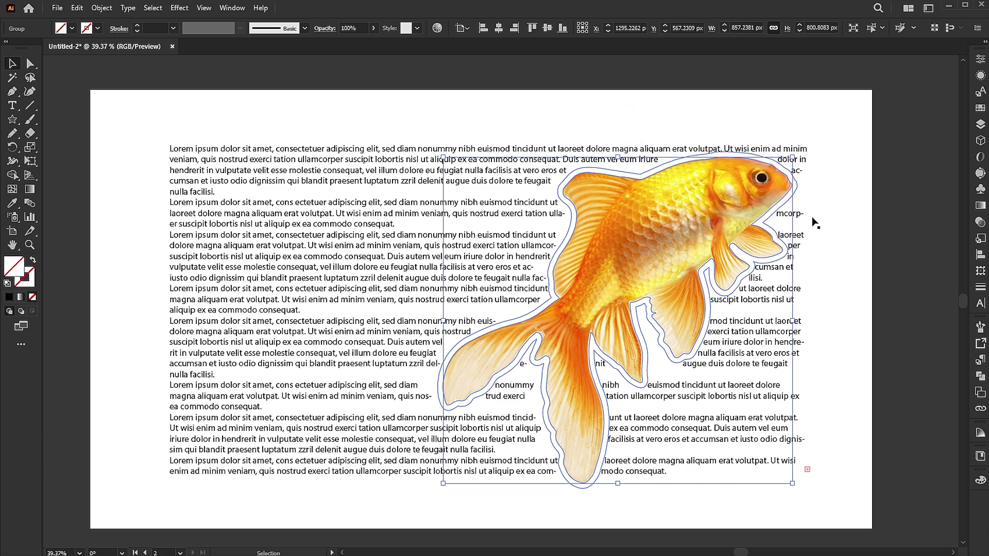
click(649, 228)
drag(662, 259, 650, 229)
Step: Deselect to view the paragraphs wrapping neatly around the goldfish outline
click(865, 207)
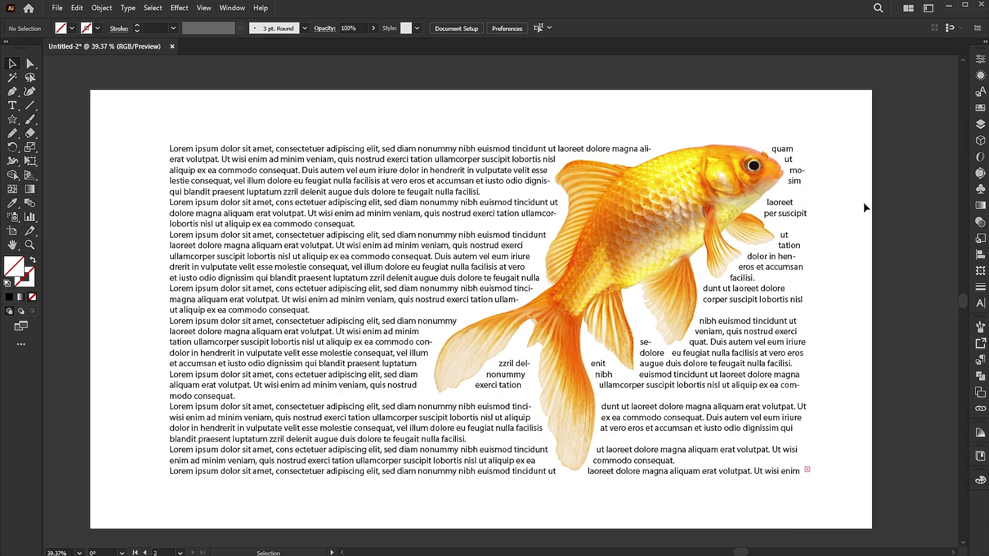